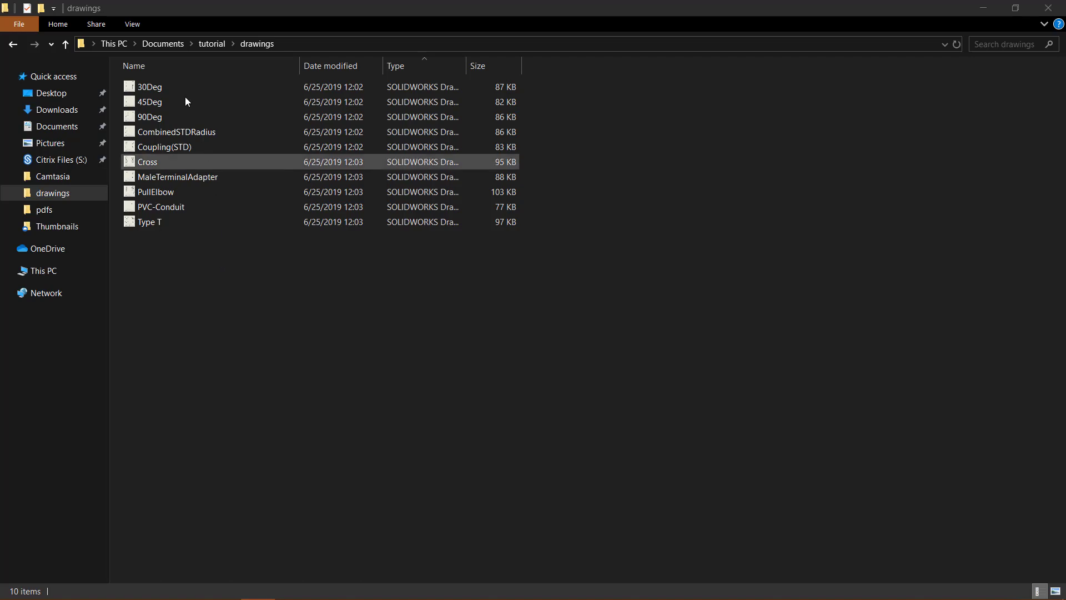
# Step: Open the 30Deg drawing so Sheet1 shows all four 30-degree elbow pipe views
pyautogui.click(169, 94)
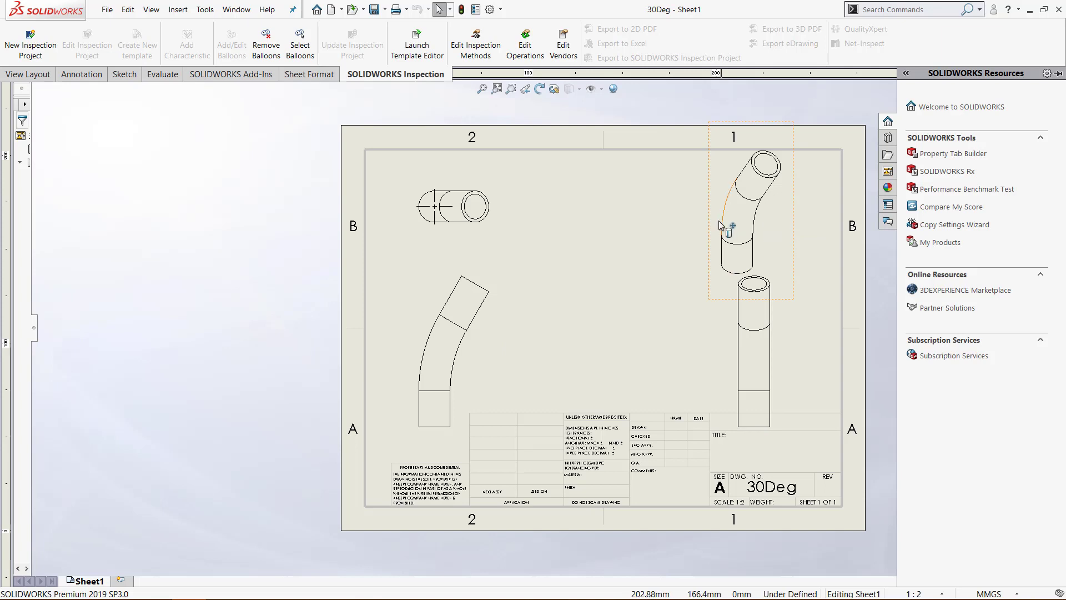
pyautogui.moveTo(213, 596)
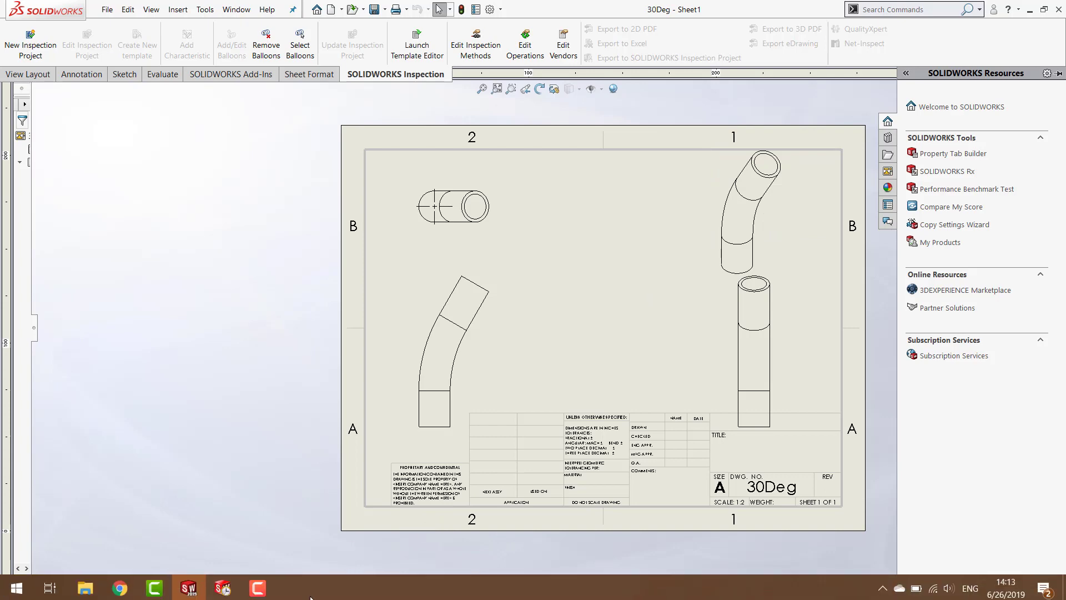
# Step: Launch SOLIDWORKS Task Scheduler 2019 by searching 'task' from the Start menu
pyautogui.click(222, 586)
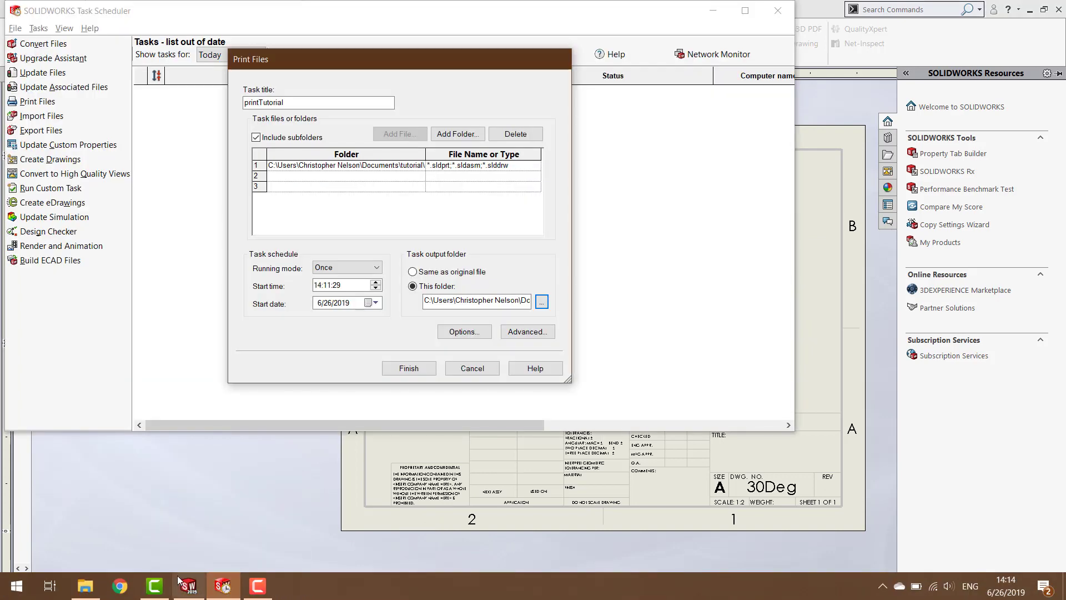
pyautogui.click(33, 594)
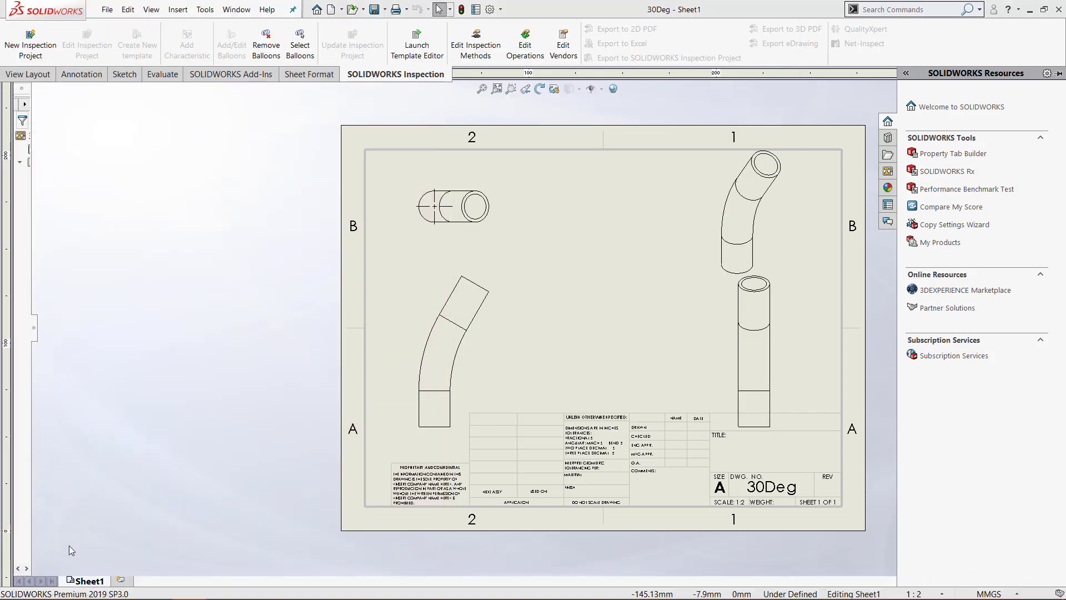
pyautogui.press('super')
pyautogui.write('task')
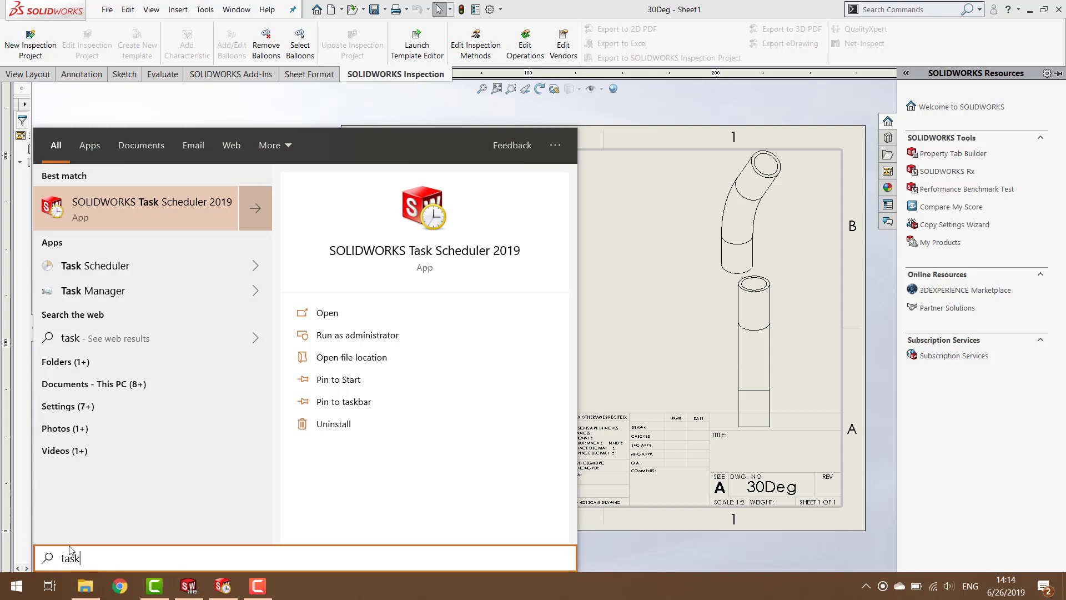
pyautogui.click(669, 342)
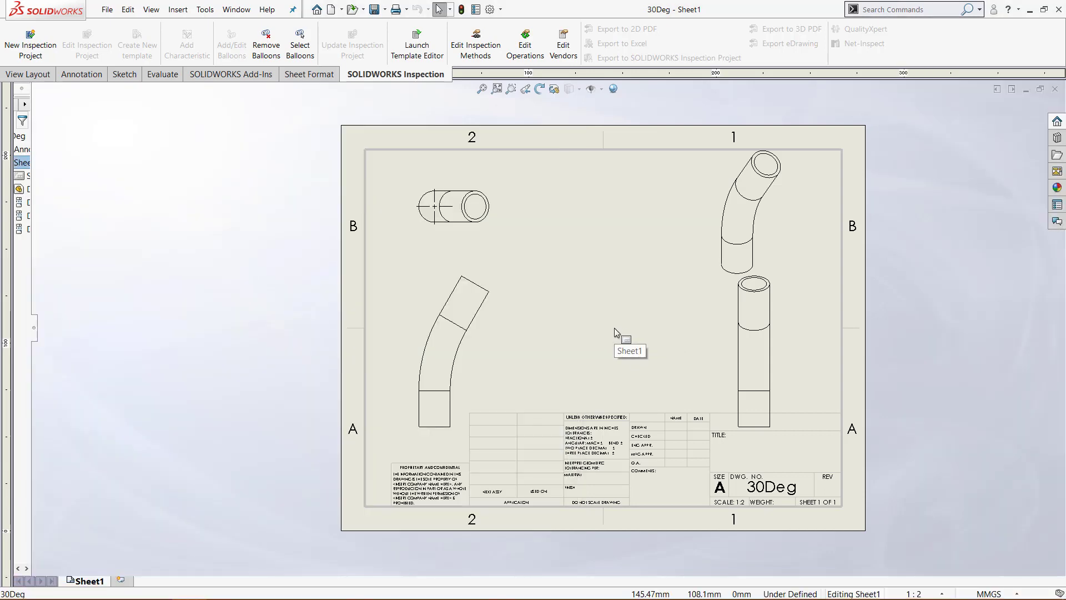
# Step: Cancel the pre-filled Print Files task in the Task Scheduler window
pyautogui.hotkey('alt', 'Tab')
pyautogui.click(403, 324)
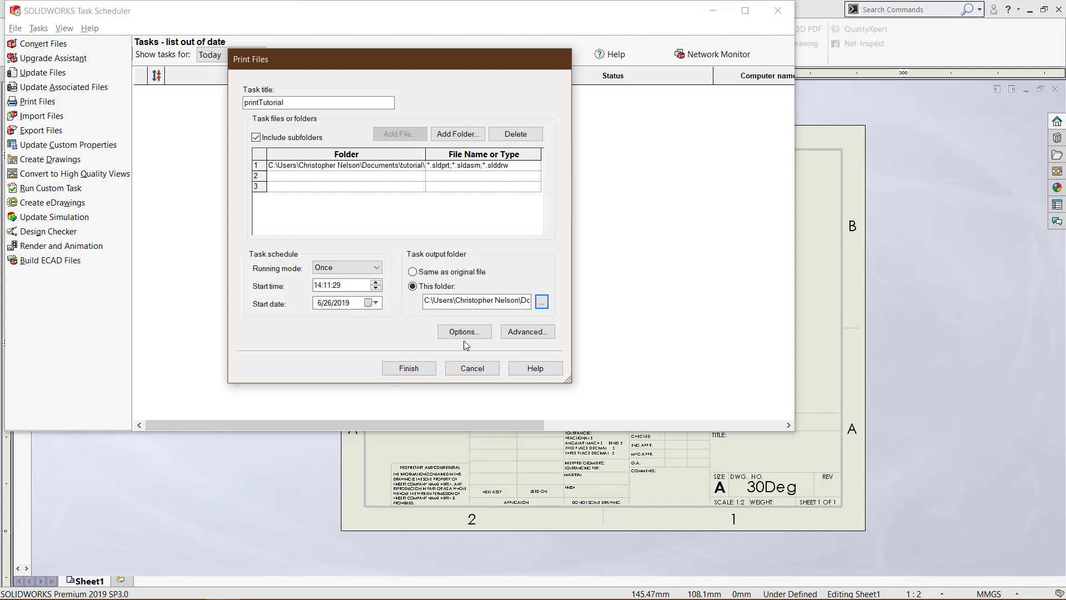
pyautogui.click(471, 368)
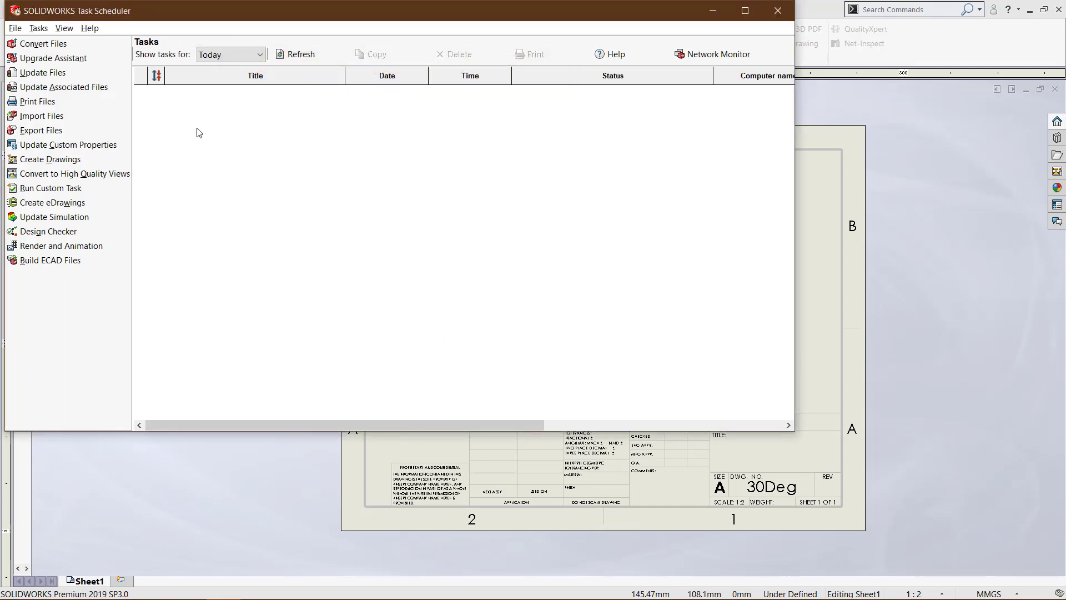
# Step: Create a Print Files task and enter 'printTutorial' as its task title
pyautogui.click(85, 105)
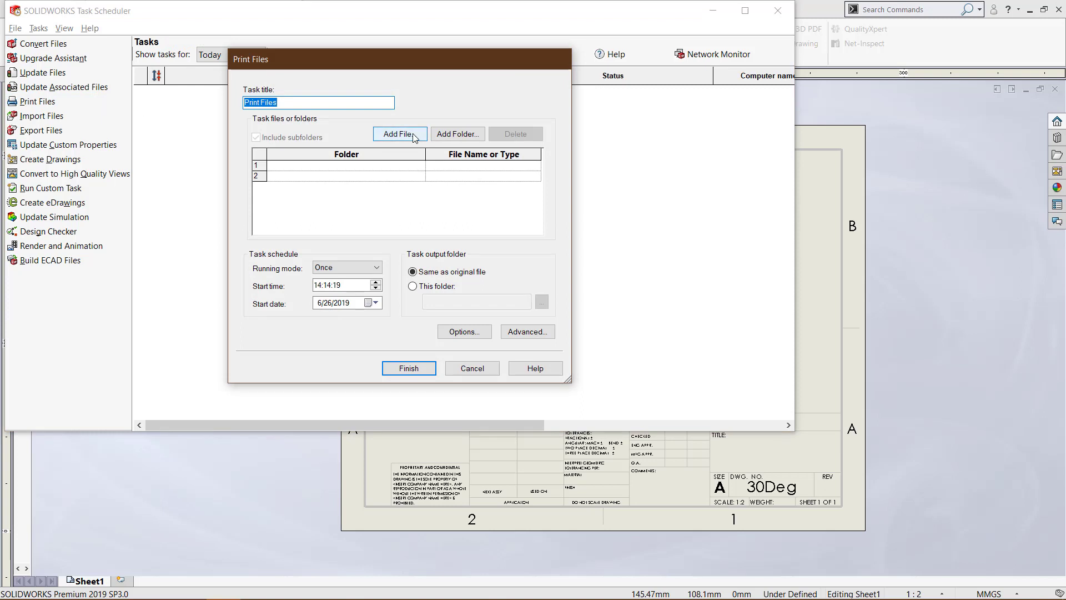
pyautogui.write('printTutorial')
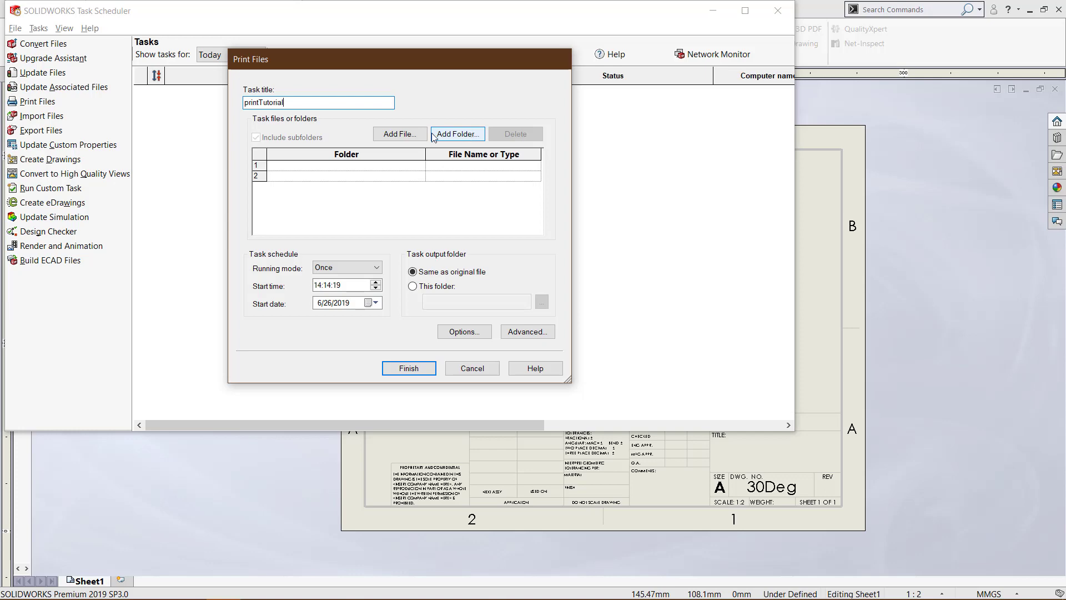
# Step: Add the drawings folder as the print task's input folder
pyautogui.click(478, 135)
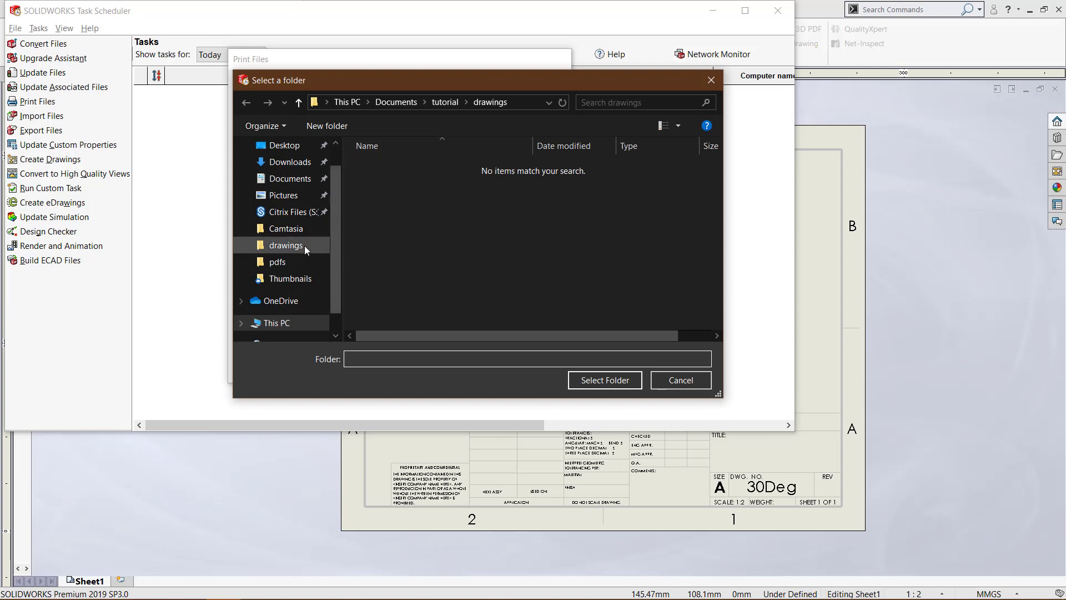
pyautogui.click(304, 245)
pyautogui.click(586, 383)
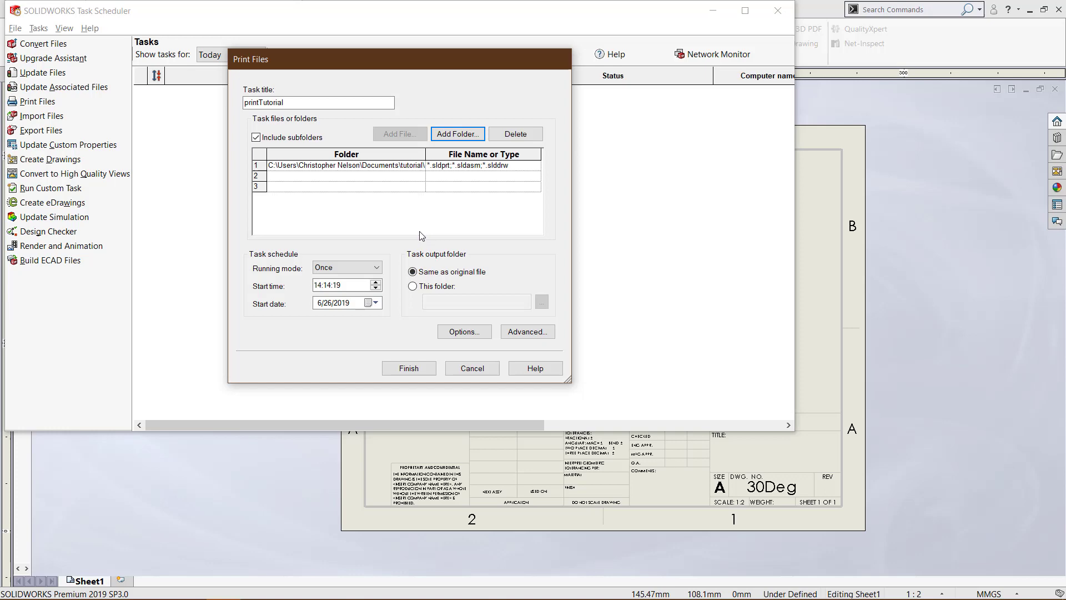
# Step: Set the task's output to the pdfs folder instead of the default location
pyautogui.click(416, 288)
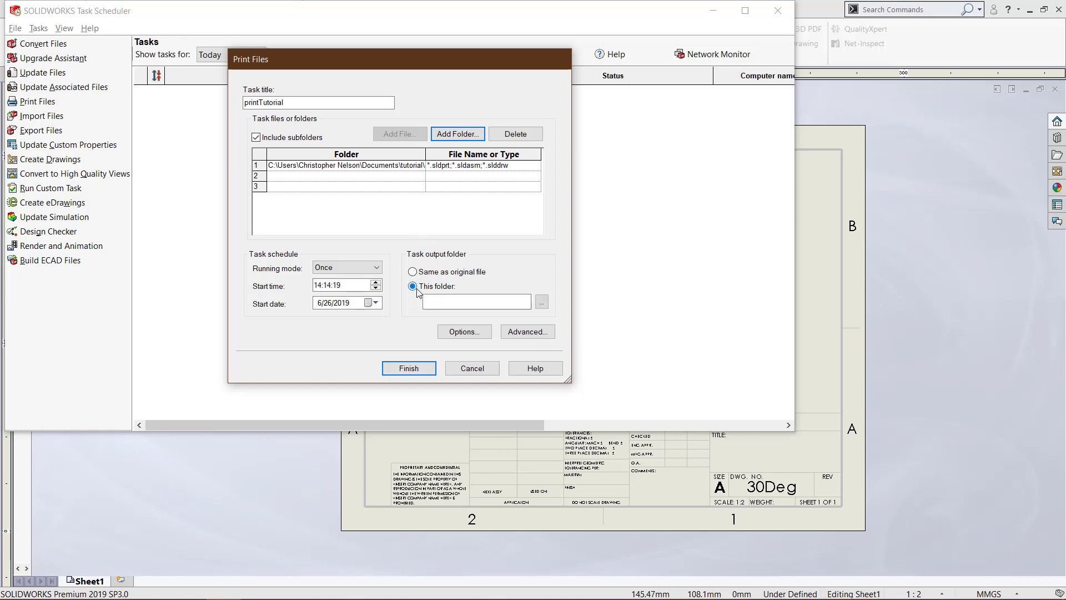
pyautogui.click(541, 302)
pyautogui.click(303, 265)
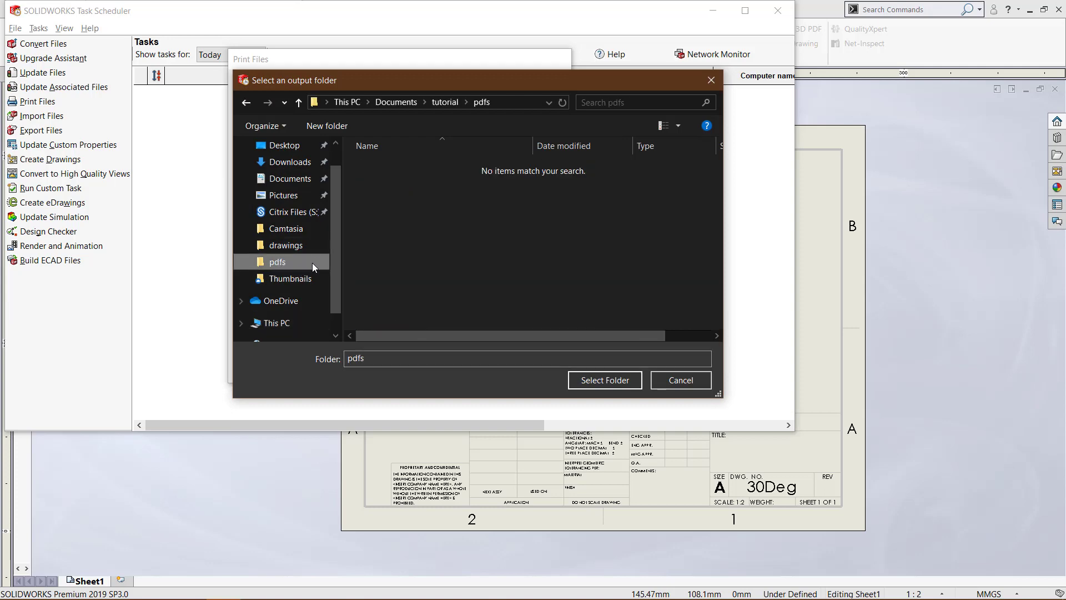
pyautogui.click(605, 380)
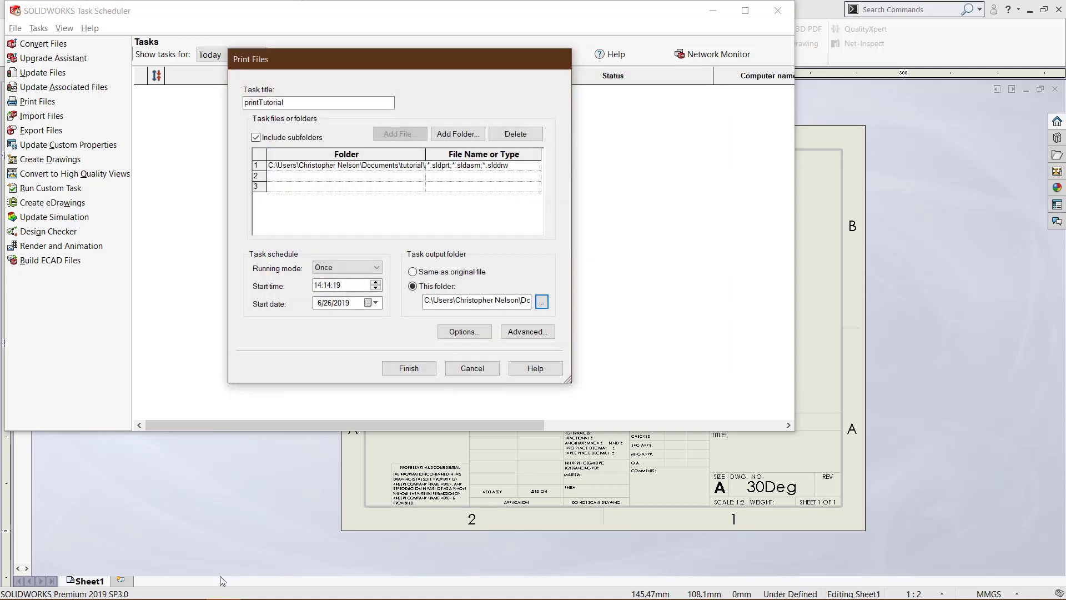
# Step: Check in File Explorer that tutorial's pdfs folder is empty, then close Explorer
pyautogui.click(80, 587)
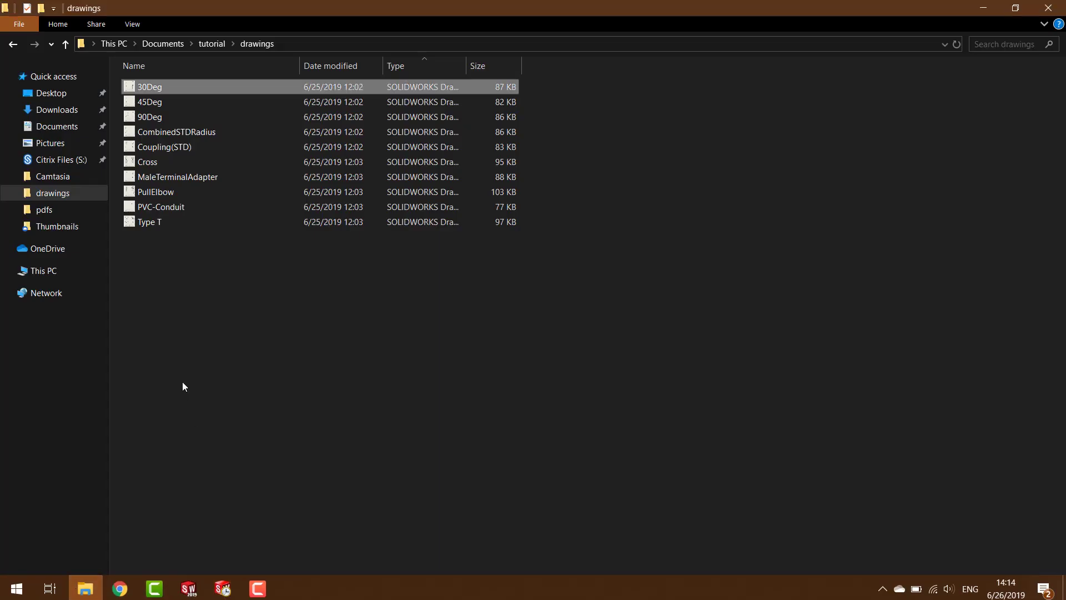
pyautogui.click(211, 43)
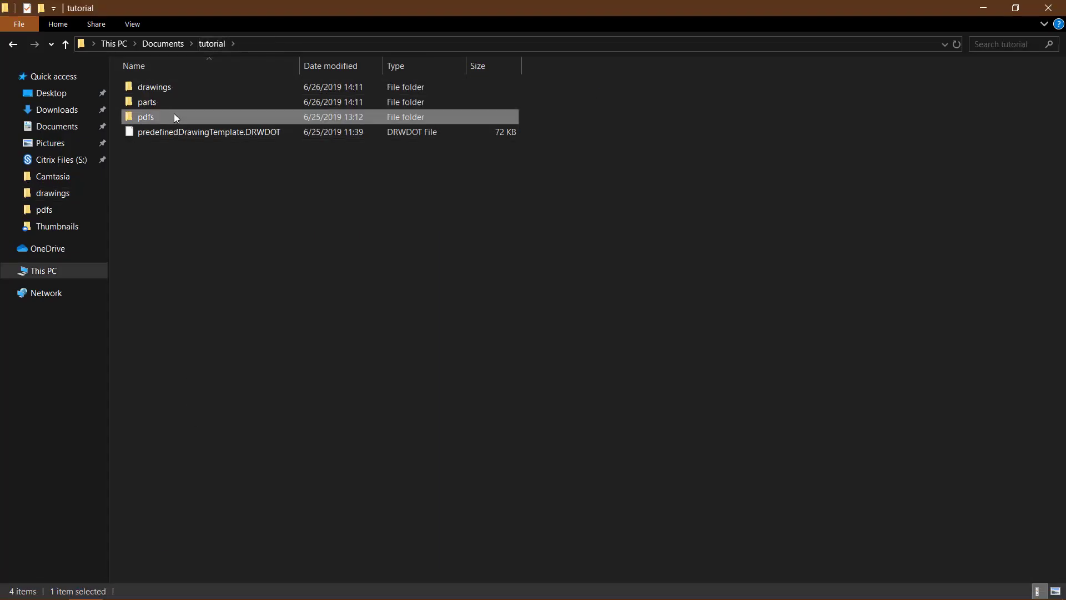
pyautogui.doubleClick(174, 115)
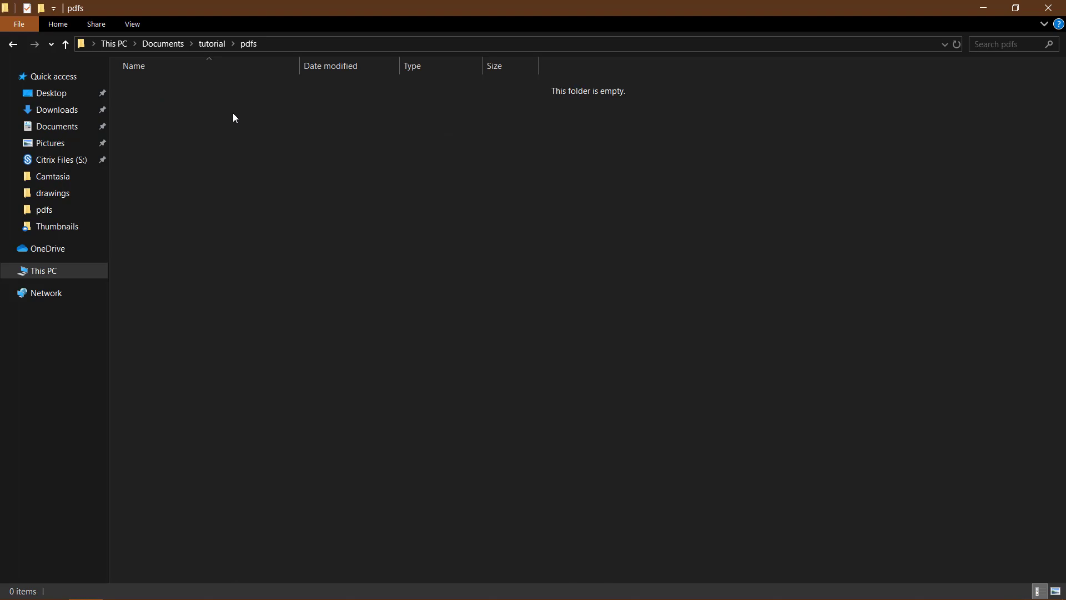
pyautogui.click(1048, 8)
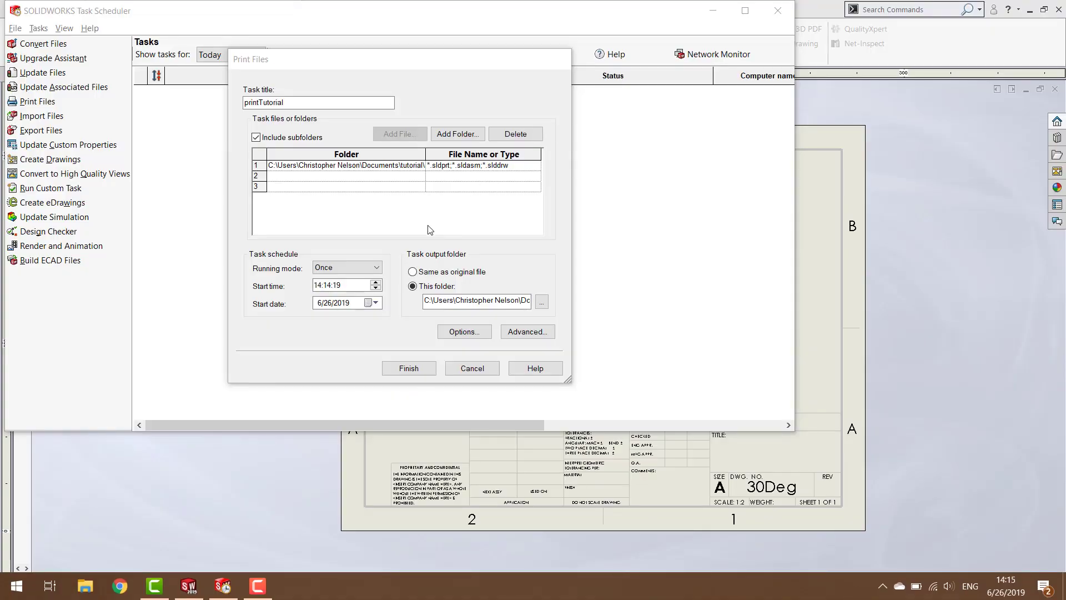
# Step: Change the print task's Running mode from Daily to Once
pyautogui.click(323, 265)
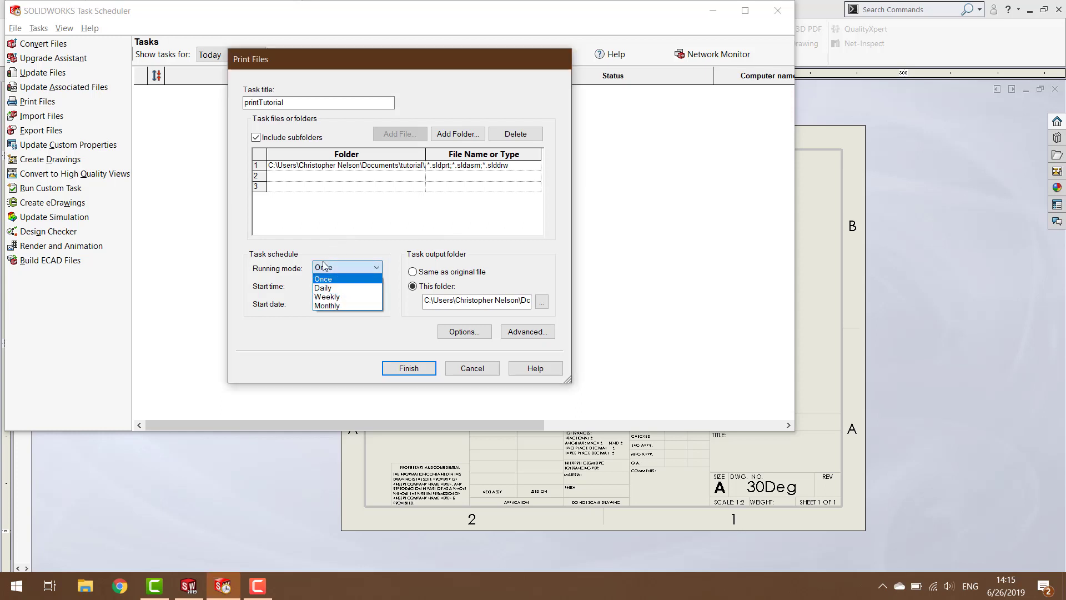
pyautogui.click(344, 288)
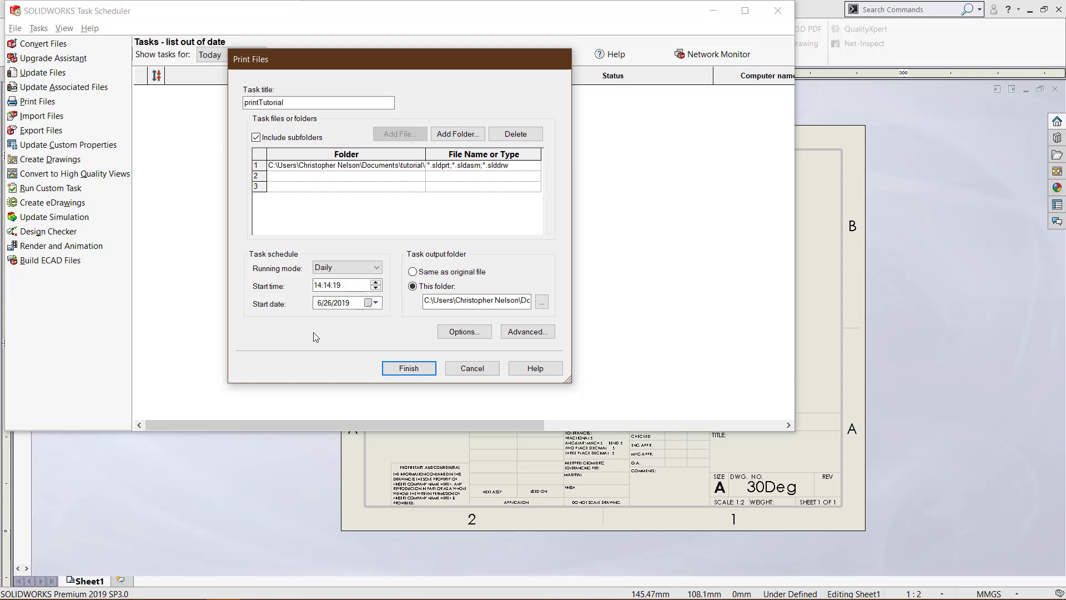
pyautogui.click(348, 271)
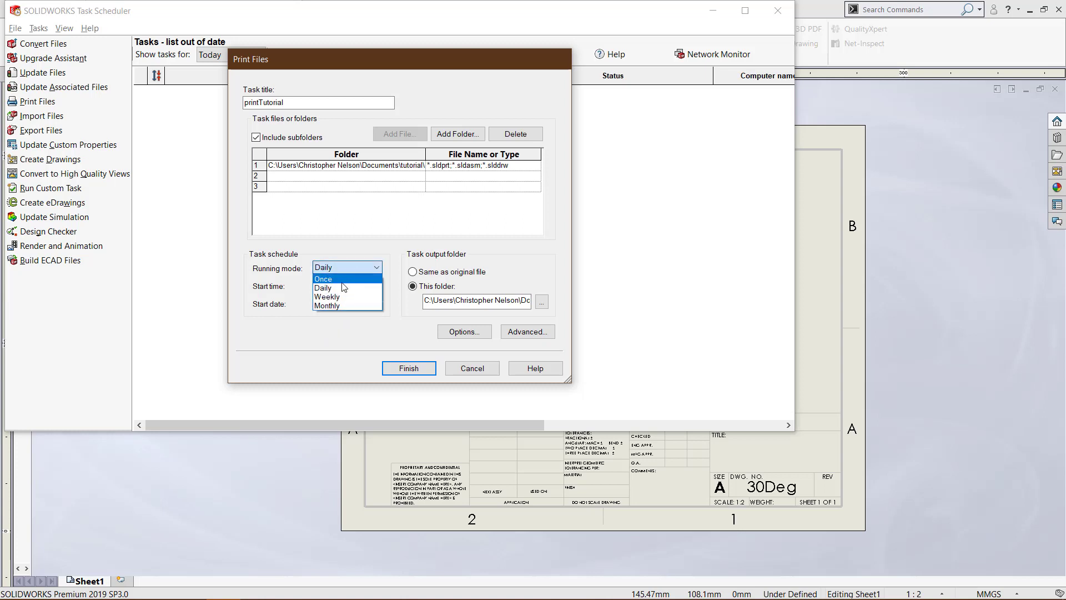
pyautogui.click(342, 280)
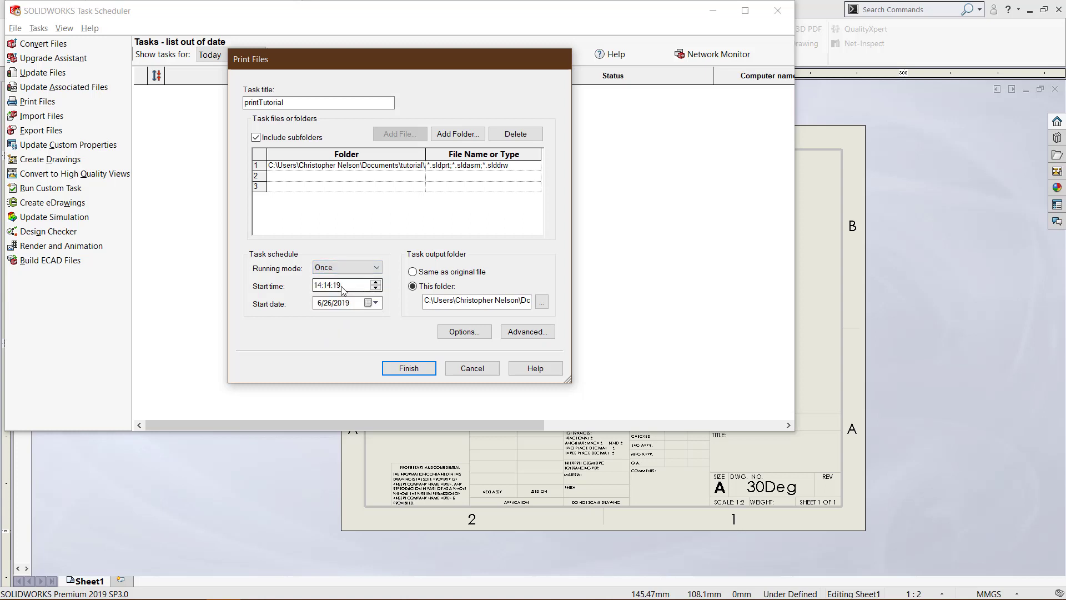
pyautogui.click(446, 332)
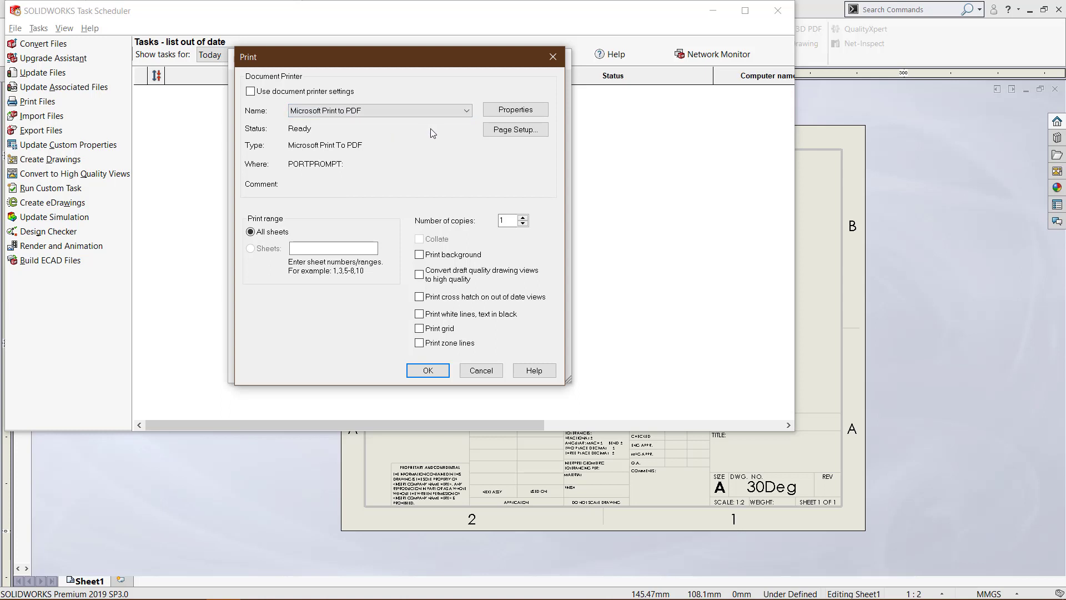
pyautogui.click(514, 110)
pyautogui.click(906, 247)
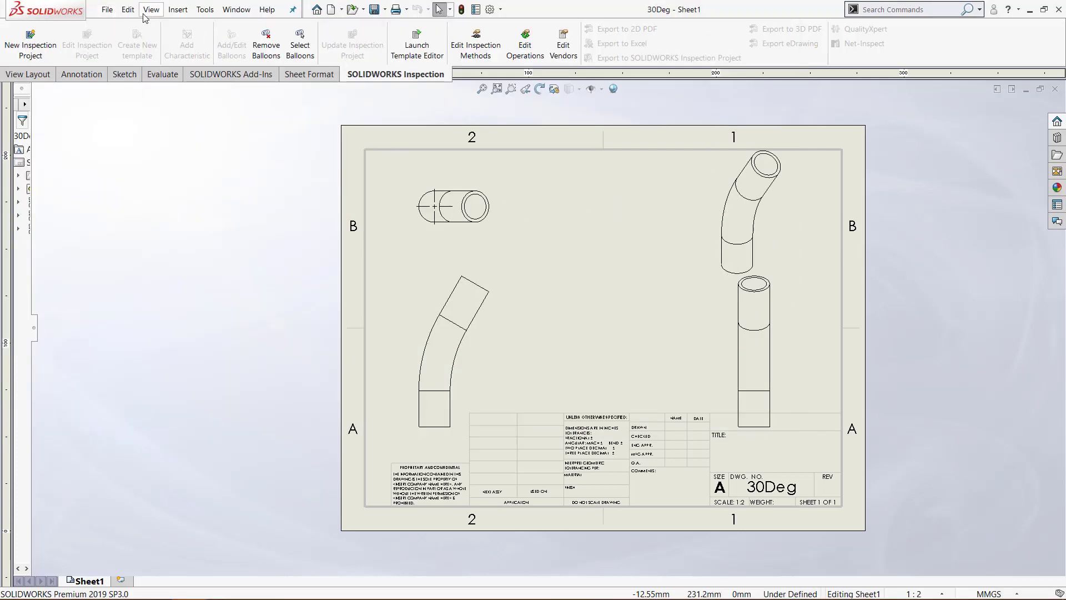
pyautogui.click(107, 9)
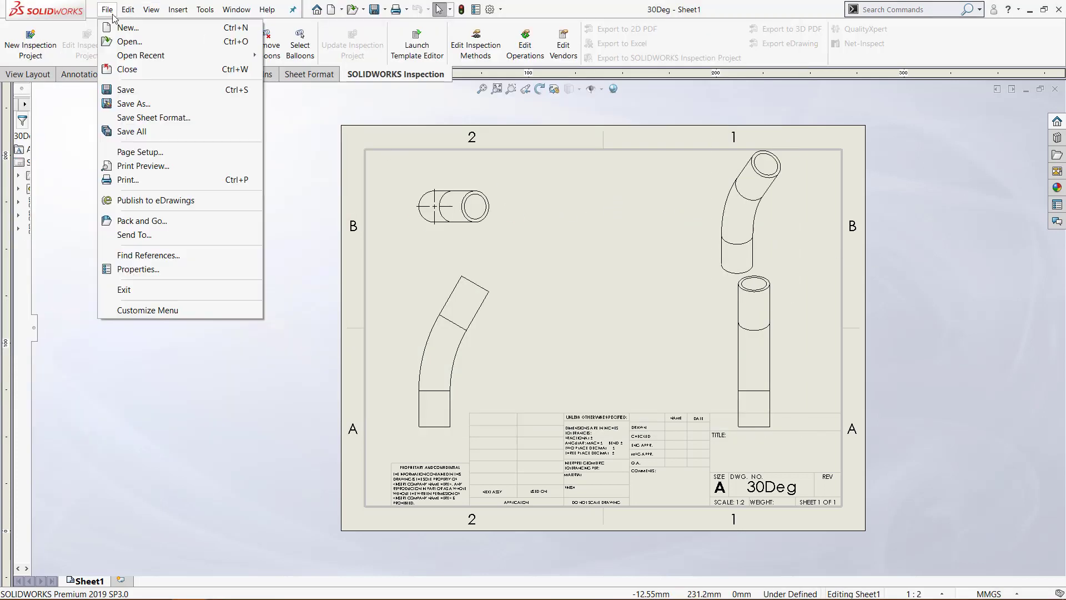
pyautogui.click(136, 178)
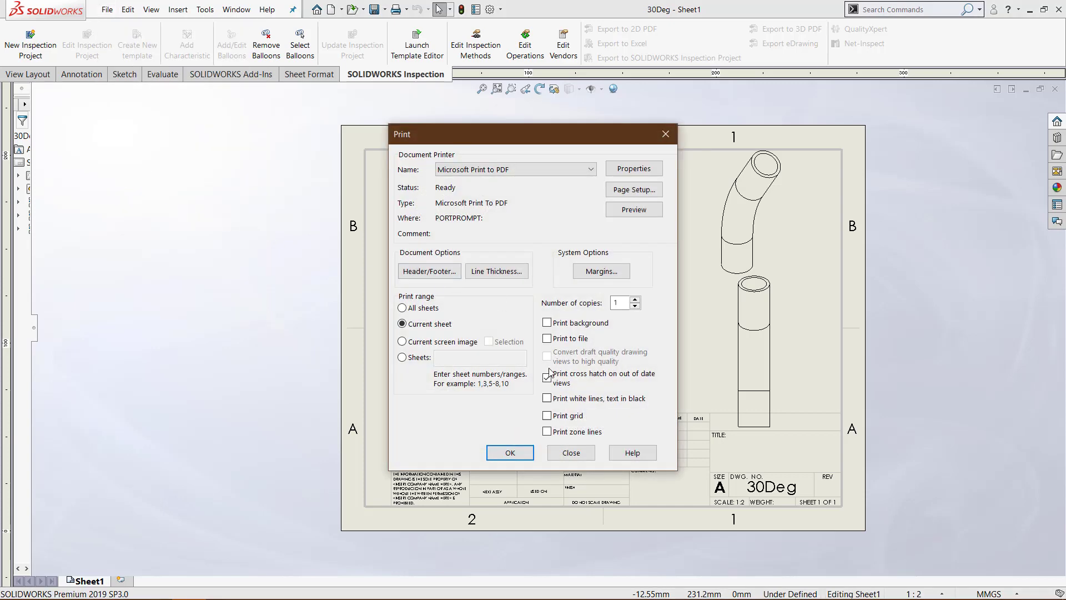
pyautogui.click(570, 453)
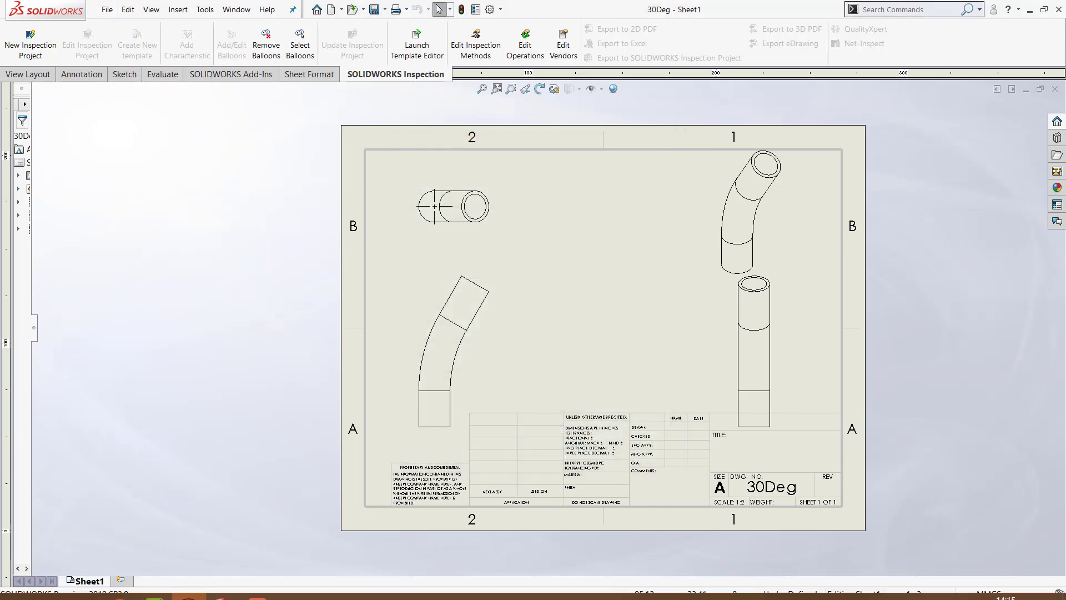
pyautogui.click(225, 590)
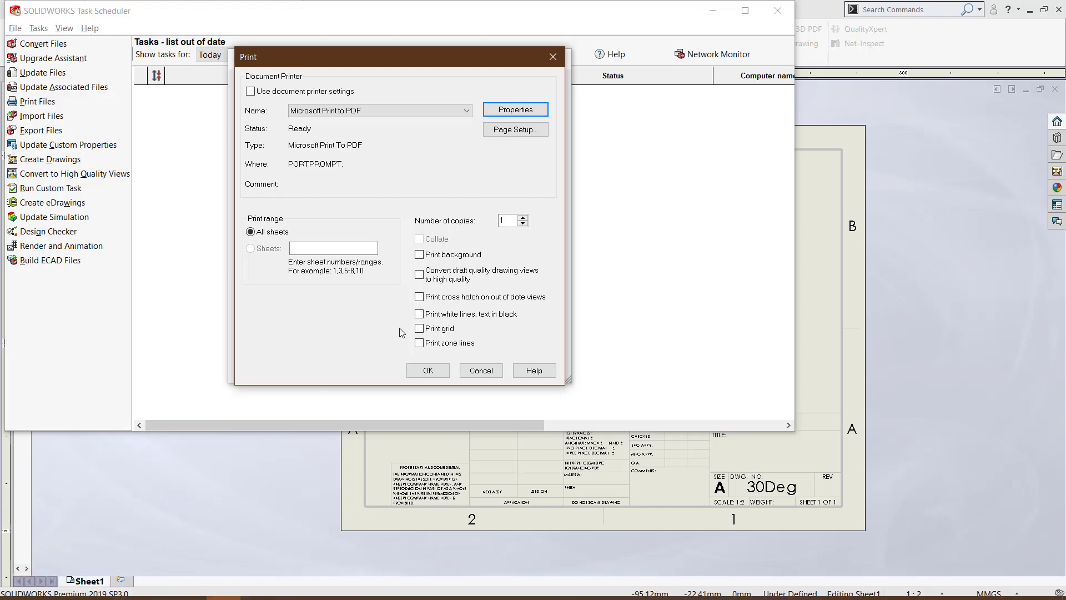
pyautogui.press('Return')
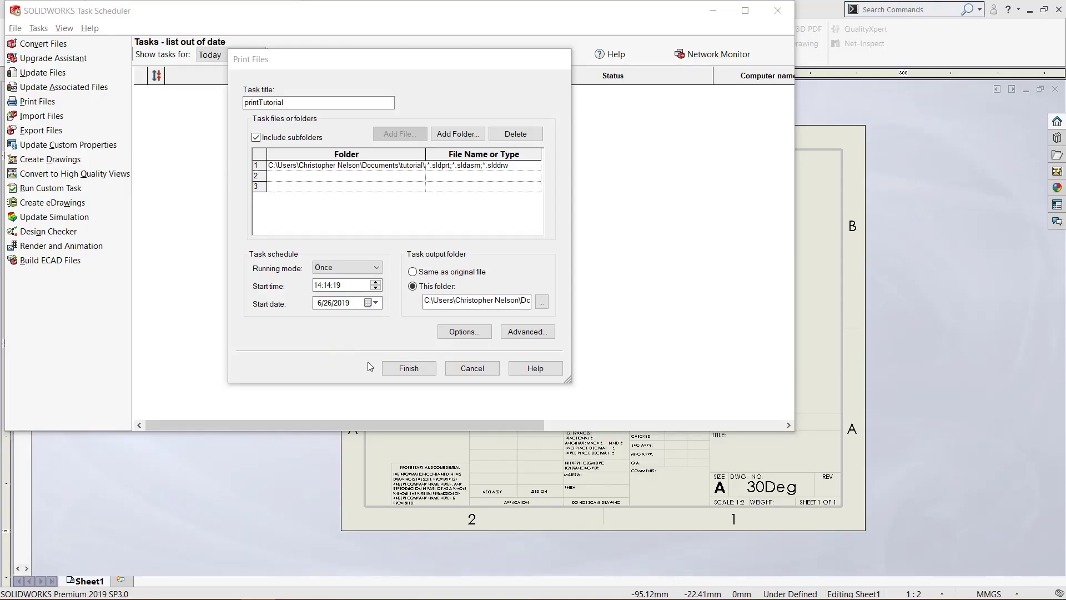
pyautogui.click(396, 369)
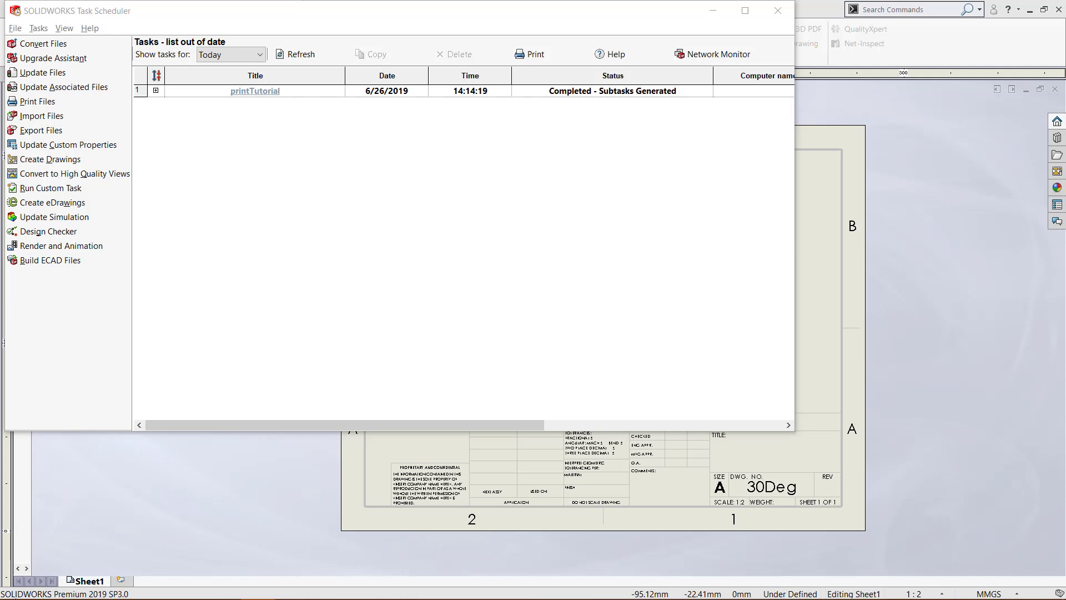
# Step: Let printTutorial run until its status reads Completed - Subtasks Generated
pyautogui.moveTo(86, 595)
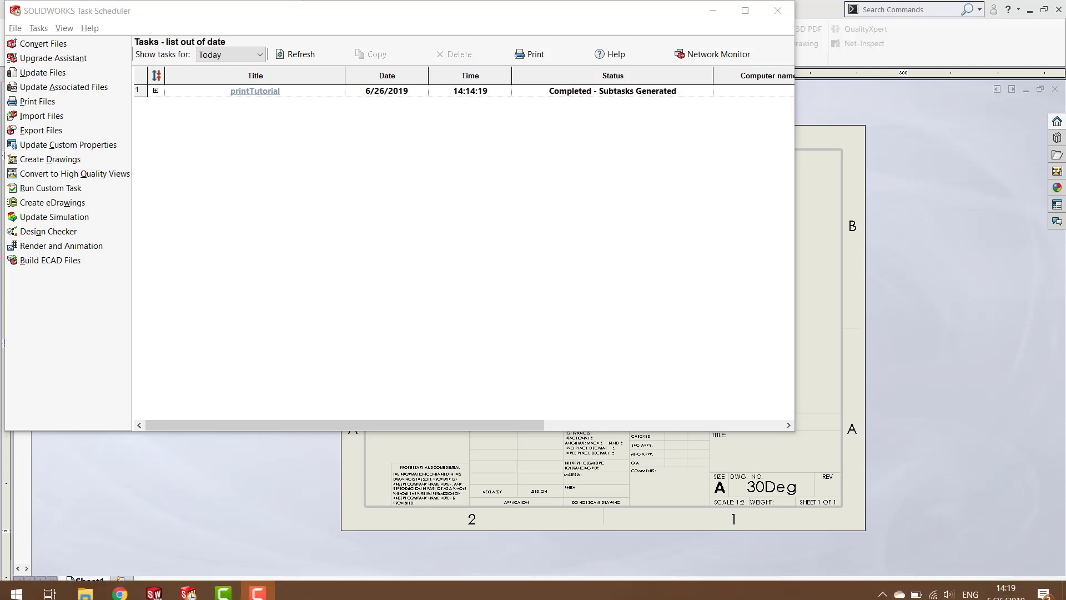
# Step: Browse to the pdfs folder in File Explorer and open 30Deg.SLDDRW.pdf
pyautogui.click(85, 596)
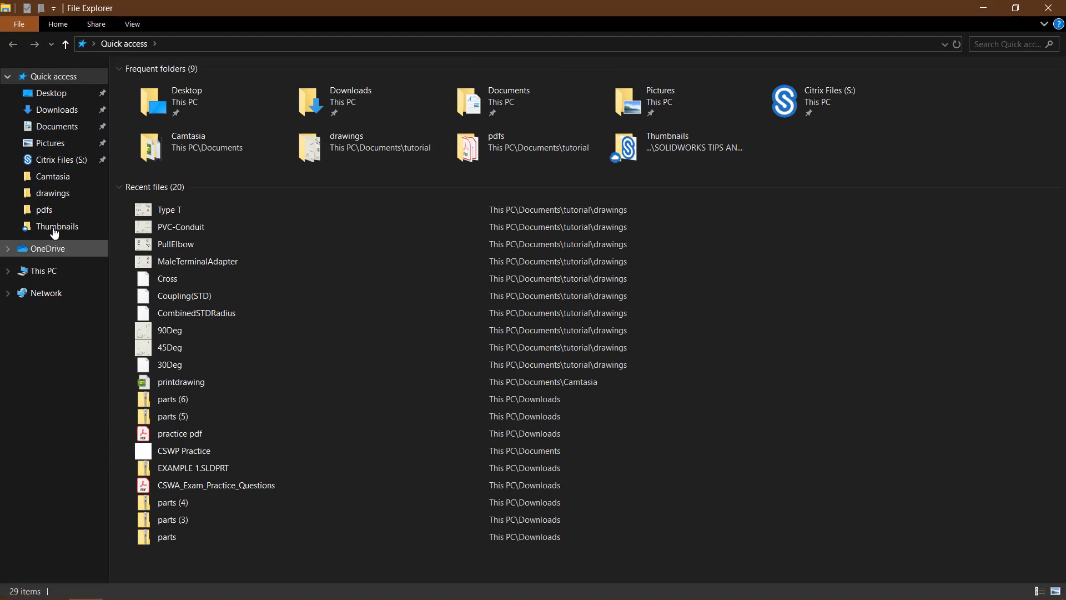
pyautogui.click(56, 214)
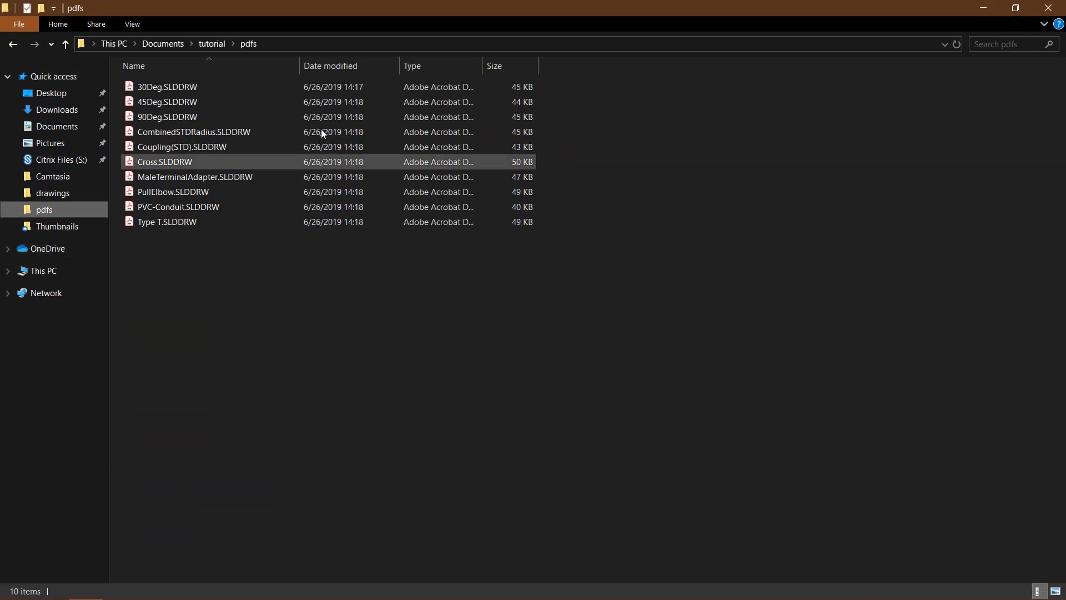
pyautogui.click(55, 193)
pyautogui.click(63, 208)
pyautogui.doubleClick(185, 84)
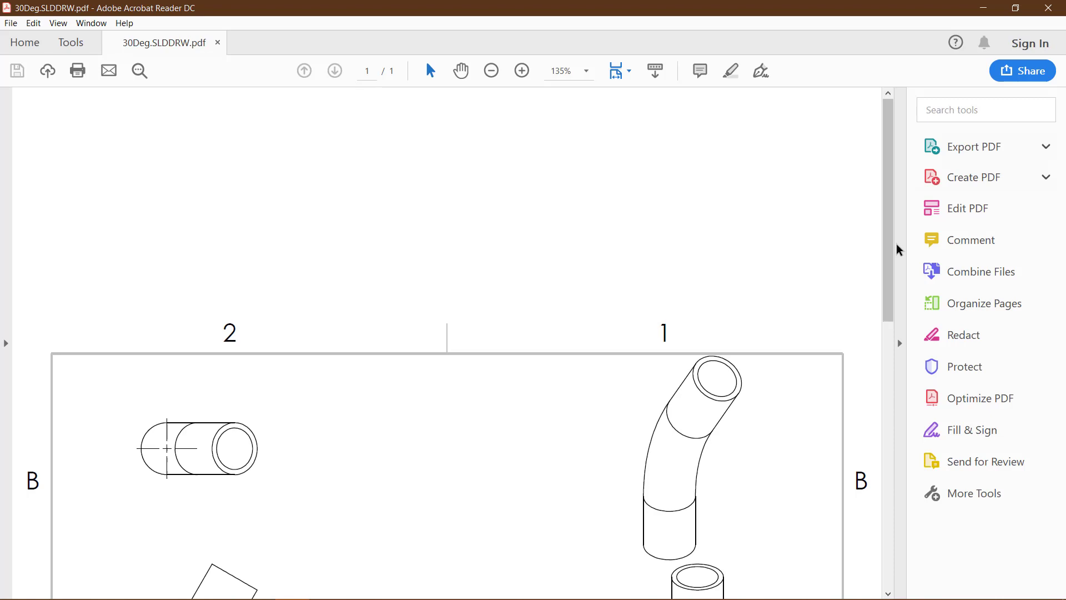
# Step: Collapse Acrobat's Tools pane and view the 30Deg PDF at Actual Size, scrolling through it
pyautogui.click(899, 248)
pyautogui.click(58, 23)
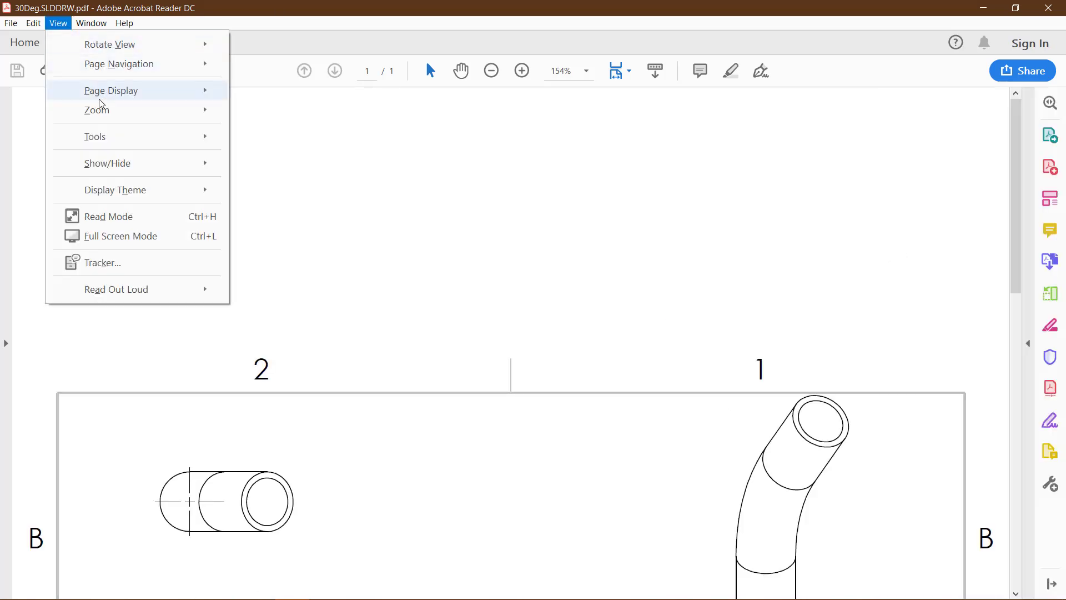
pyautogui.moveTo(119, 109)
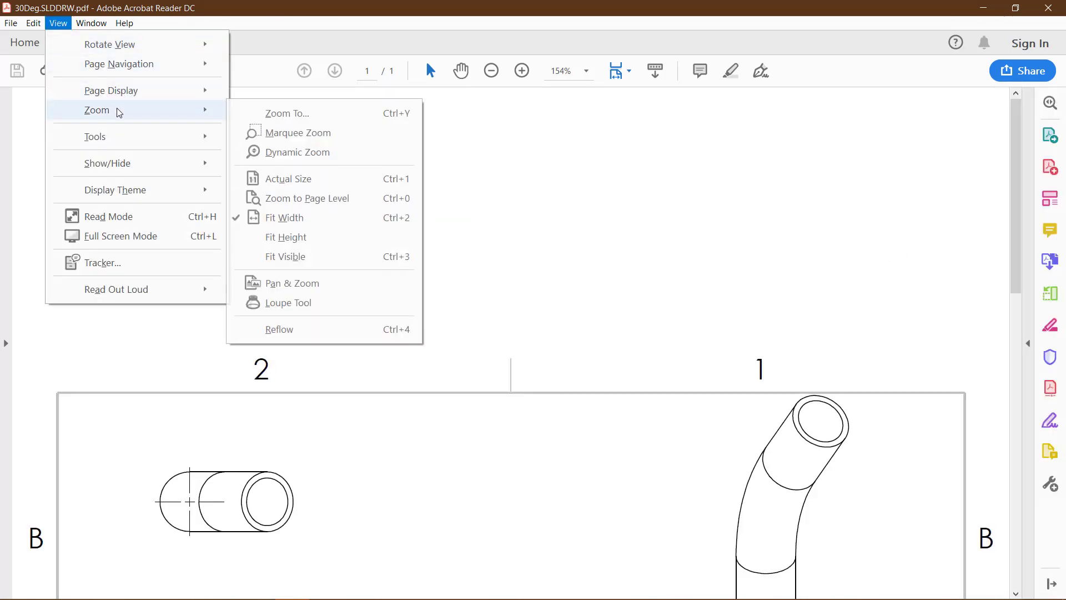
pyautogui.click(294, 176)
pyautogui.scroll(-4, 385, 228)
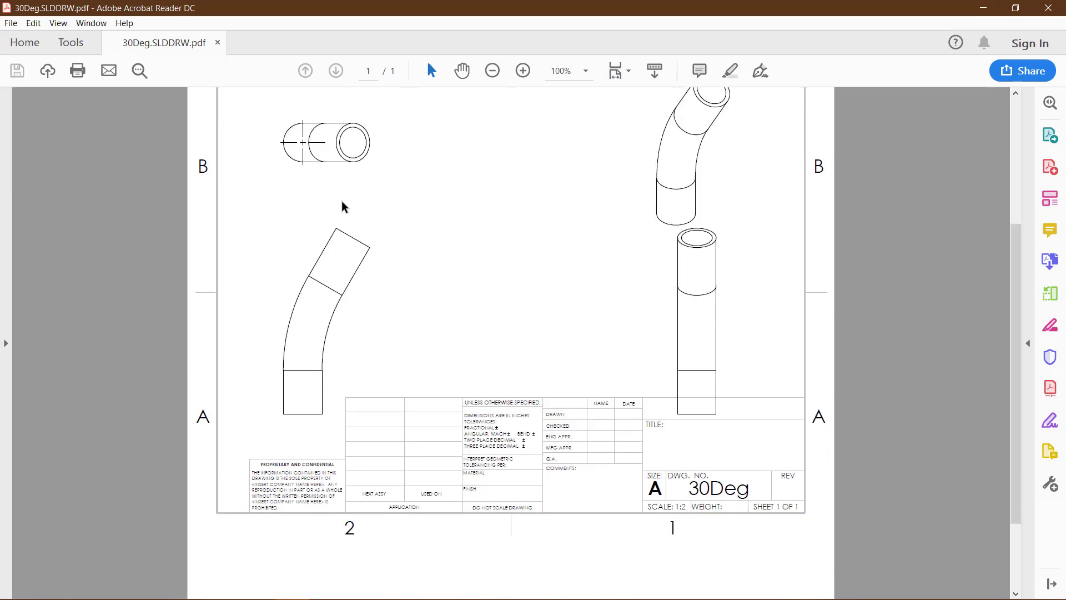
pyautogui.scroll(1, 333, 206)
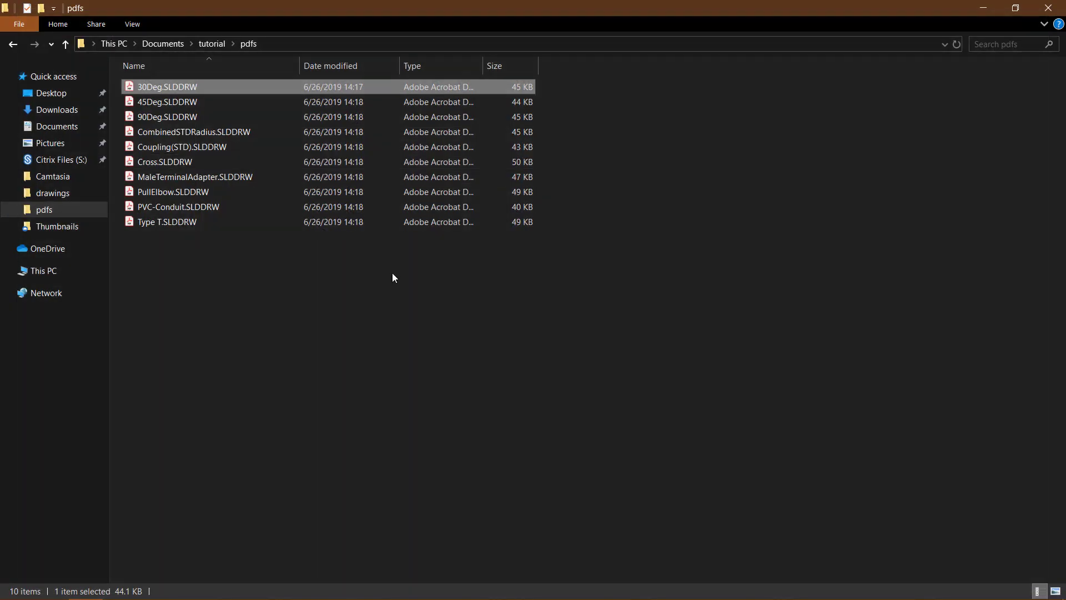
pyautogui.click(395, 268)
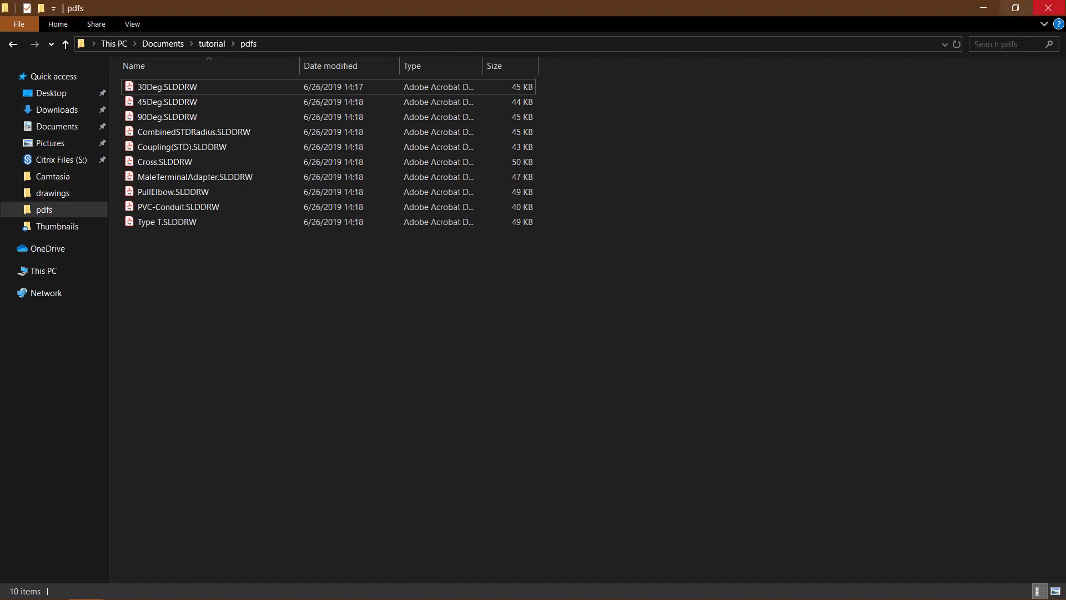